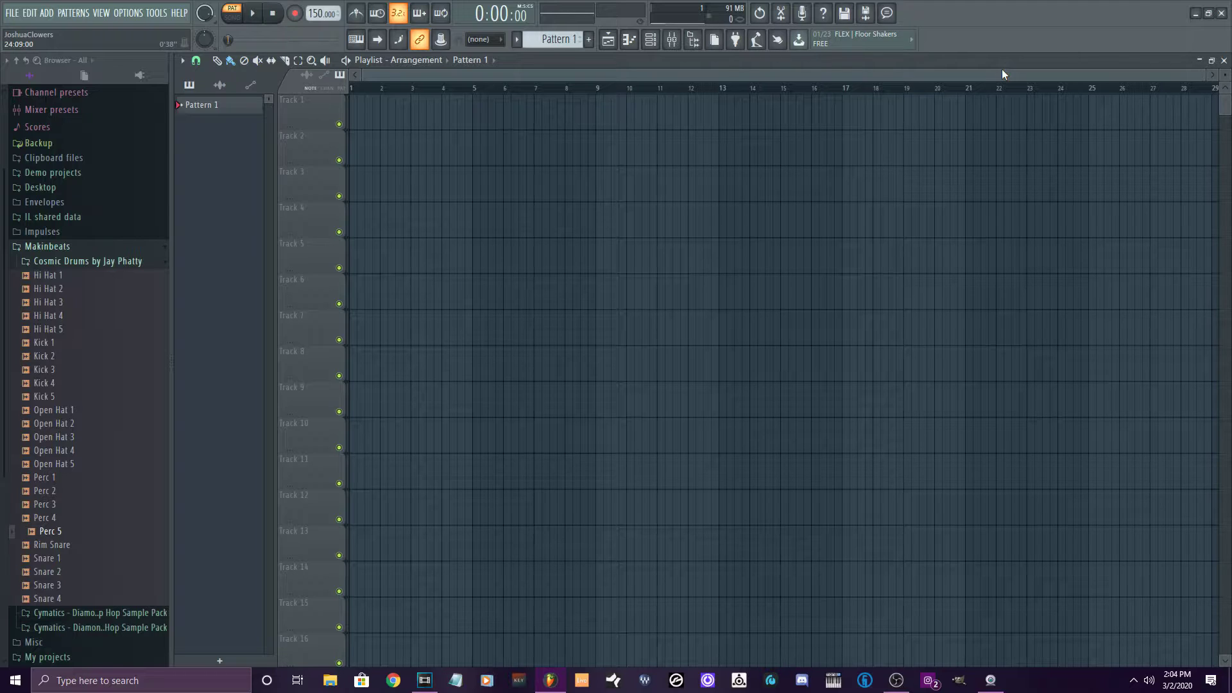
Refresh the browser contents with Ctrl+S.
key(ctrl+s)
Open the MIDI input and output settings from the Options menu.
click(129, 13)
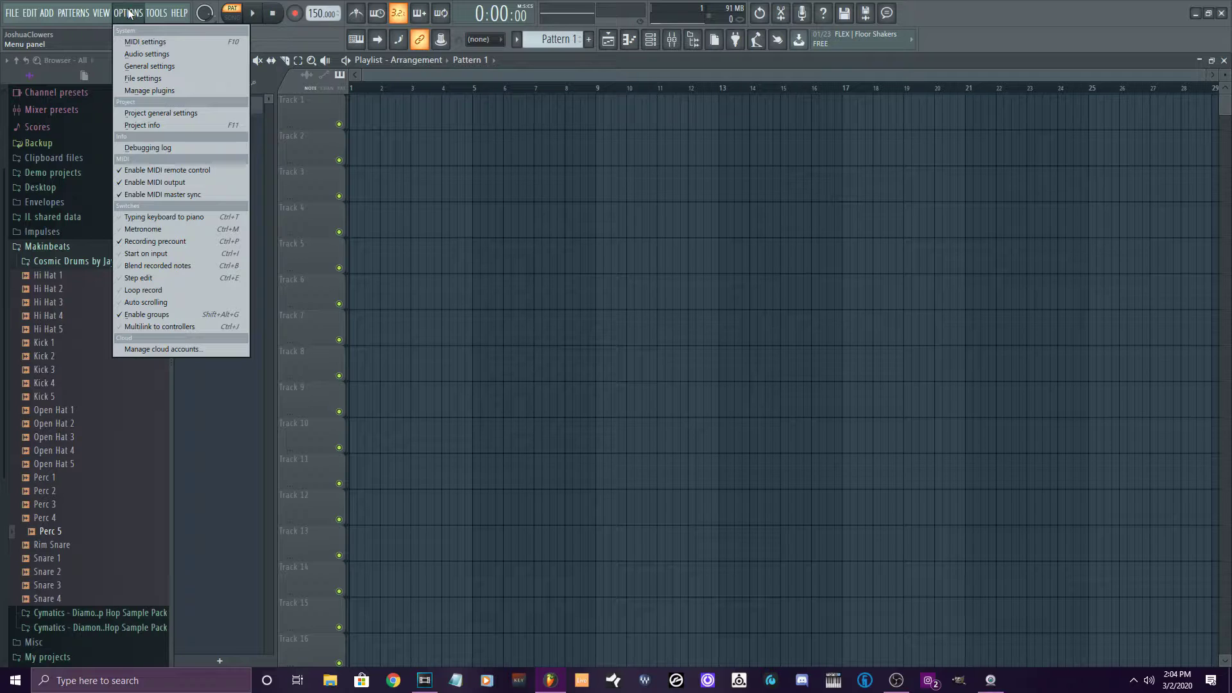
click(146, 41)
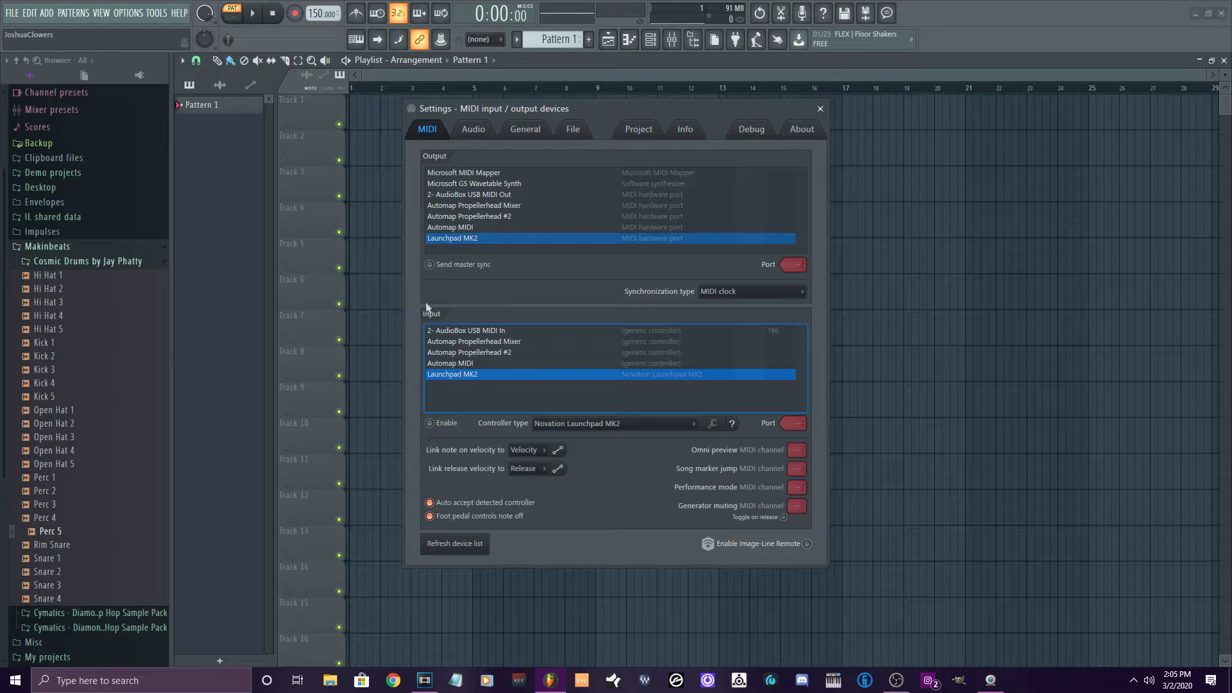
Enable Launchpad MK2 input, put its input and output on port 215, and close settings.
click(447, 424)
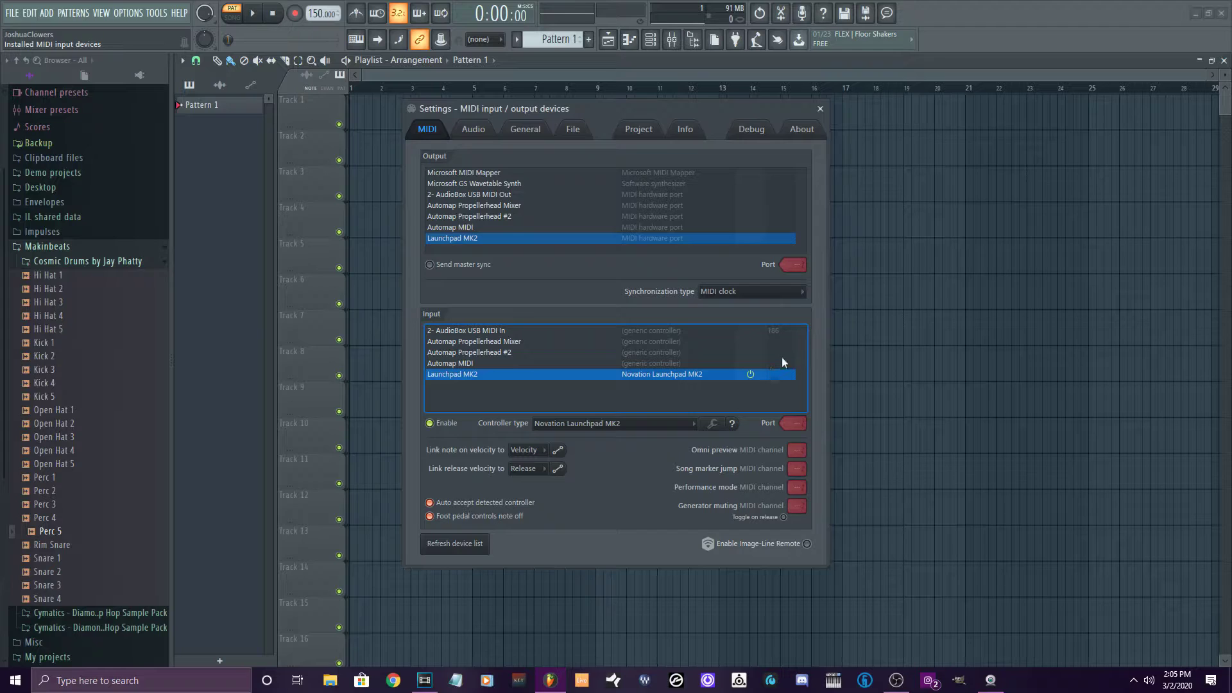
click(789, 427)
drag(795, 267, 794, 263)
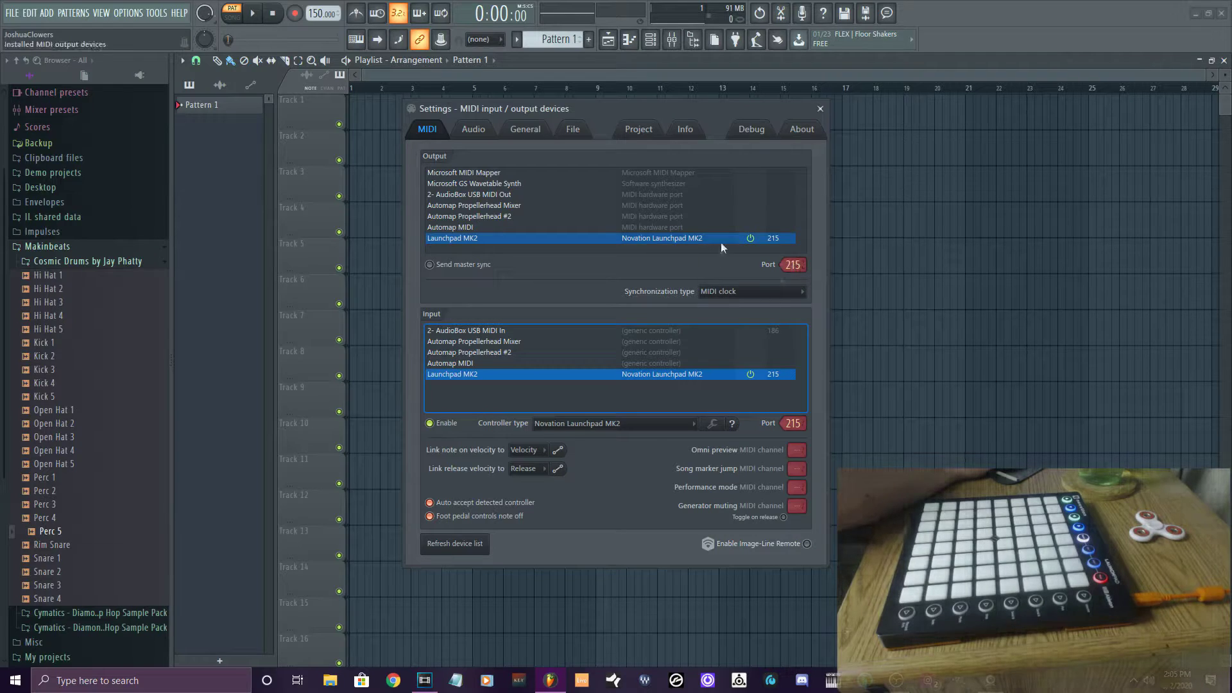
click(820, 109)
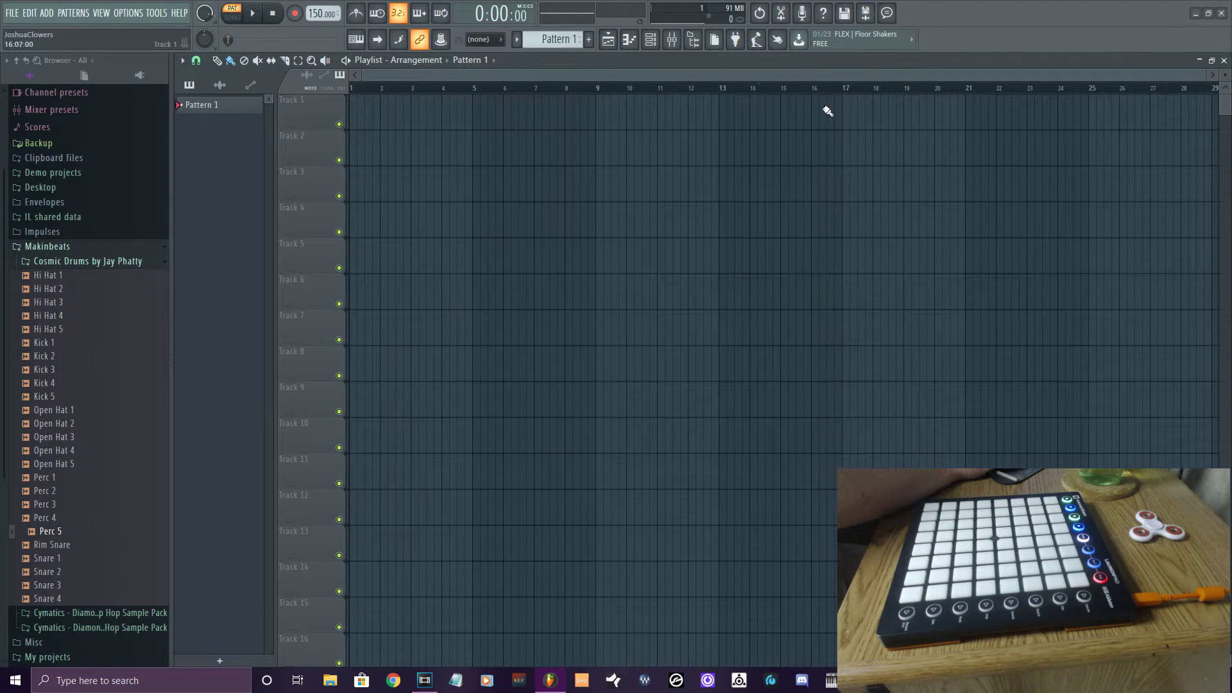
Add an FPC channel in the Channel rack and load its Empty preset.
click(652, 40)
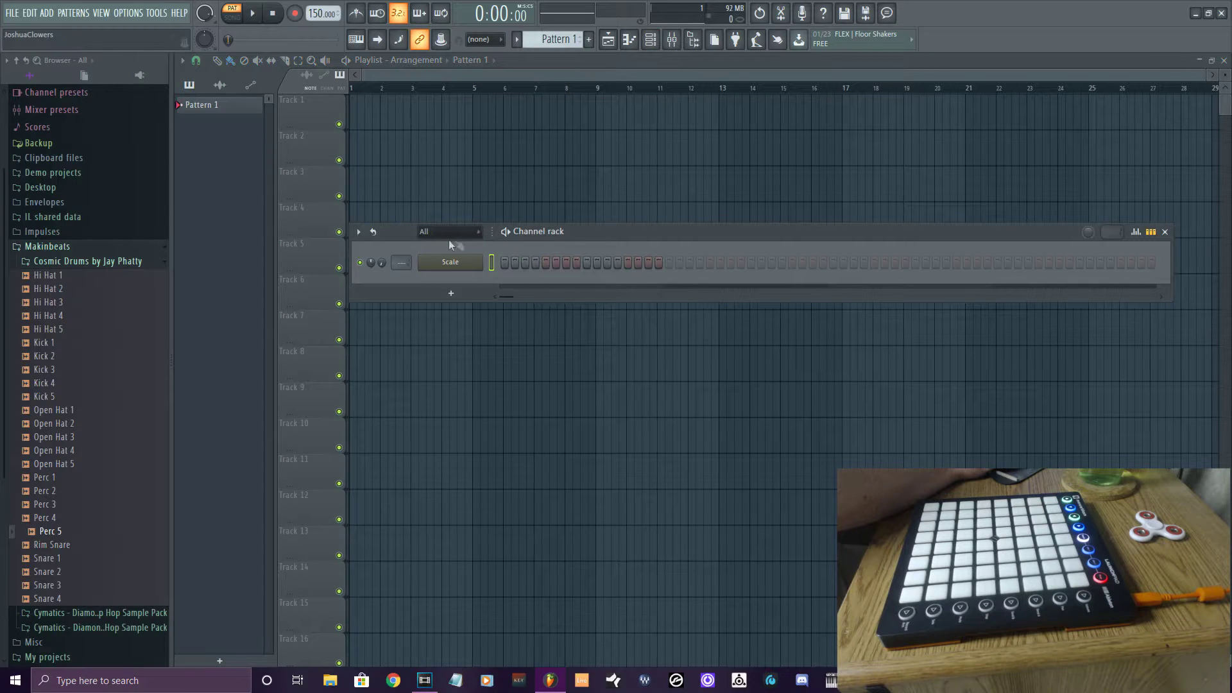
click(451, 294)
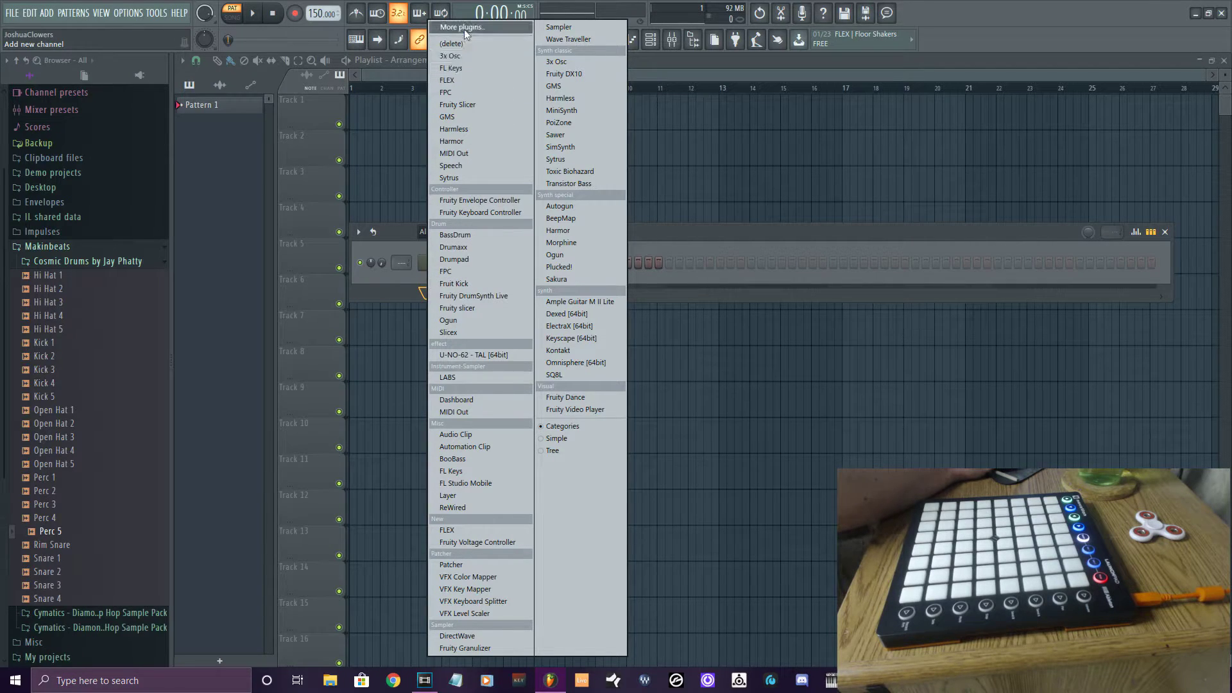
click(464, 273)
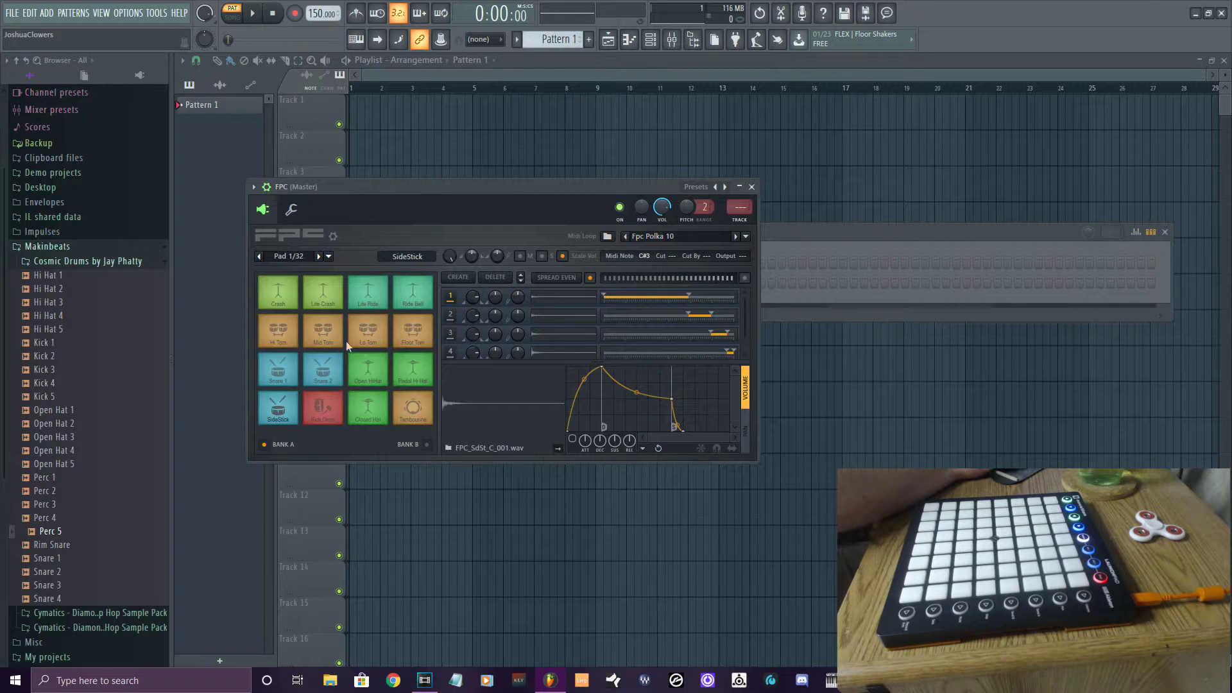
click(259, 189)
mouse_move(272, 225)
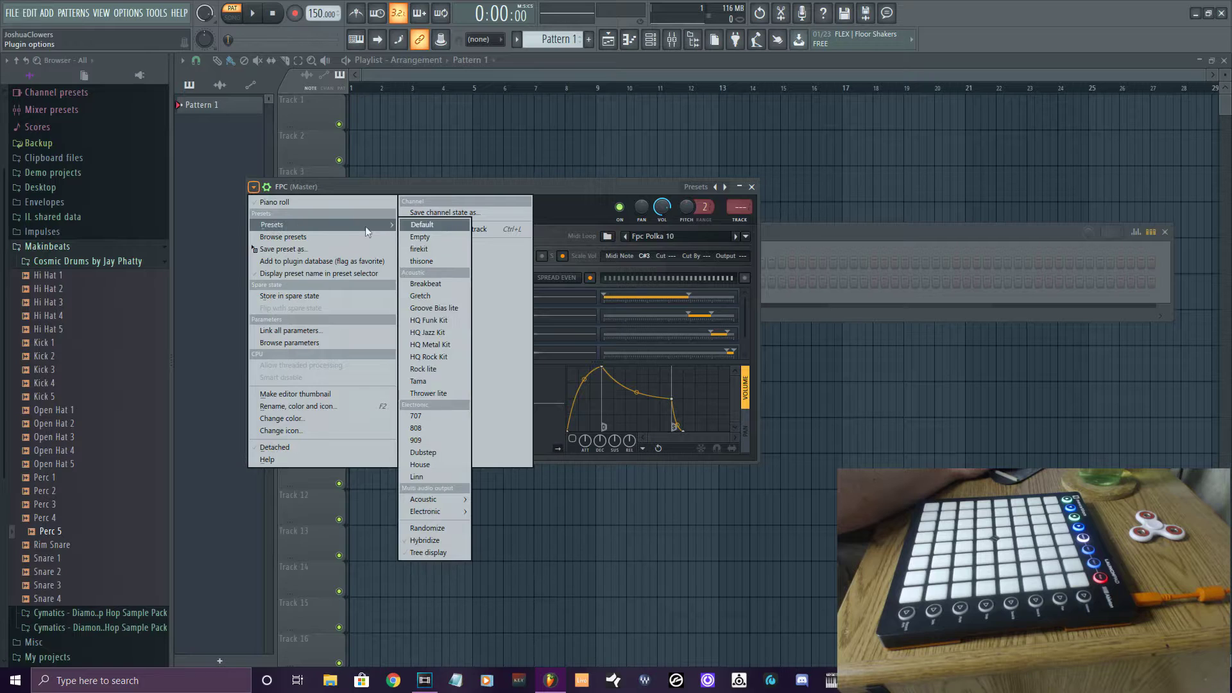
click(426, 235)
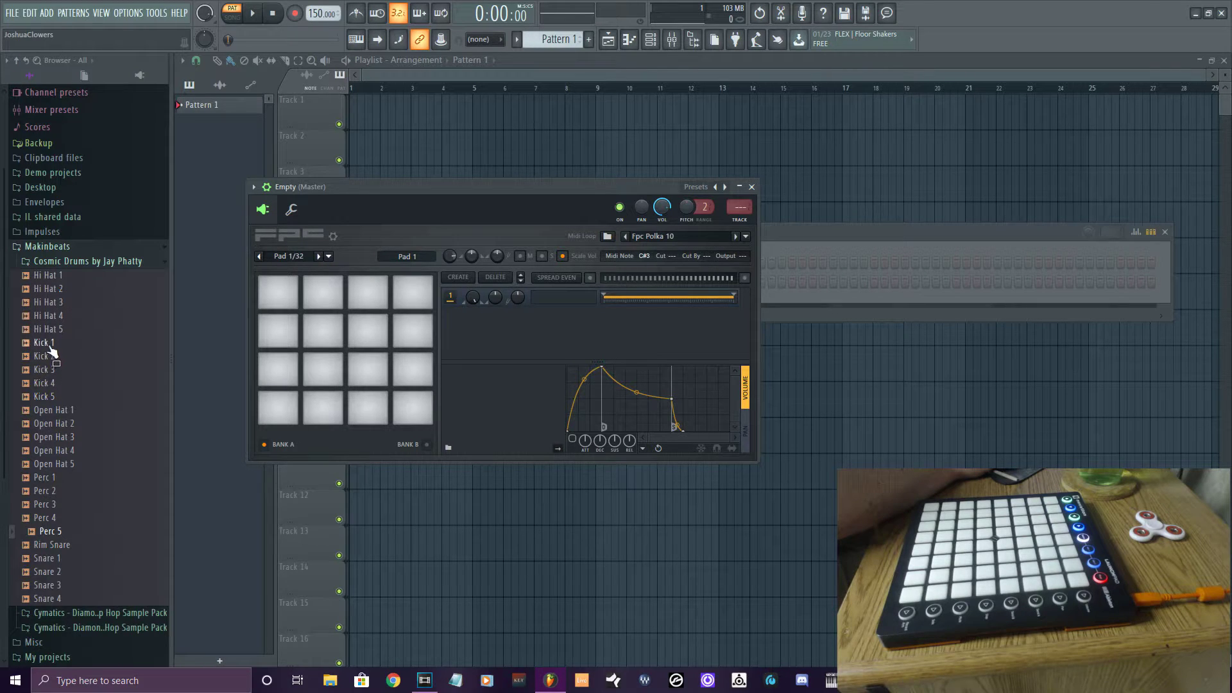
Load Kick 1, Snare 1, Hi Hat 1 and Perc 5 onto FPC pads, then reselect the Kick pad.
drag(42, 342, 283, 407)
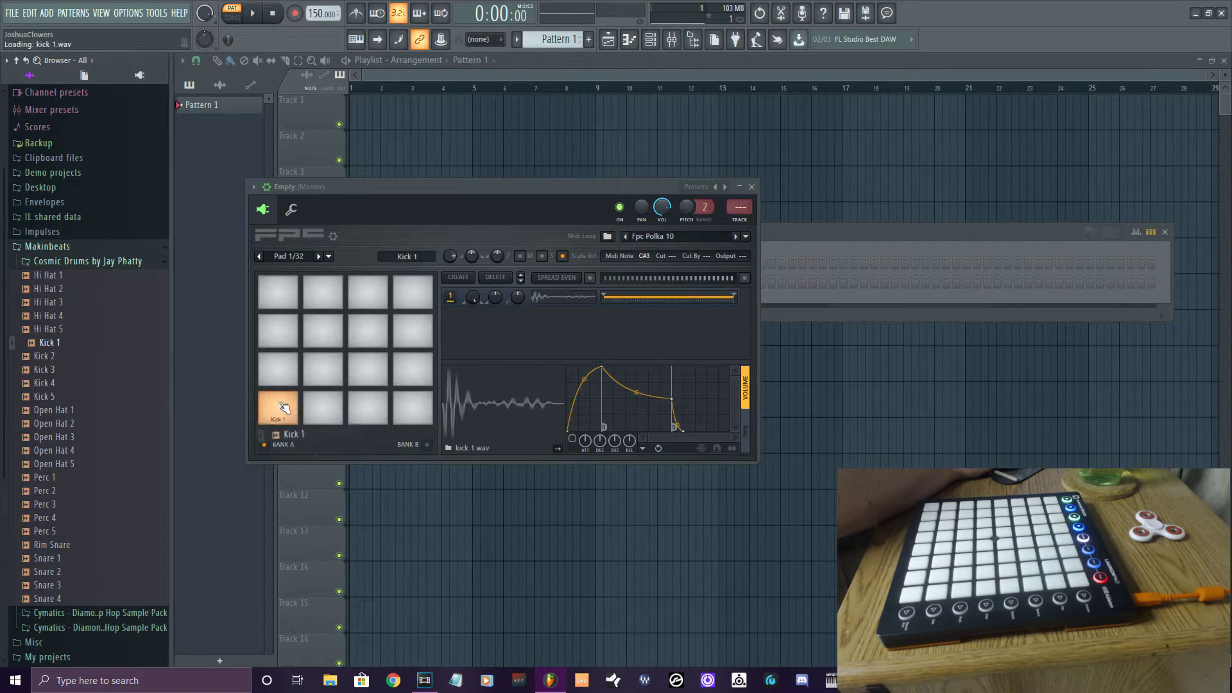
drag(45, 559, 324, 405)
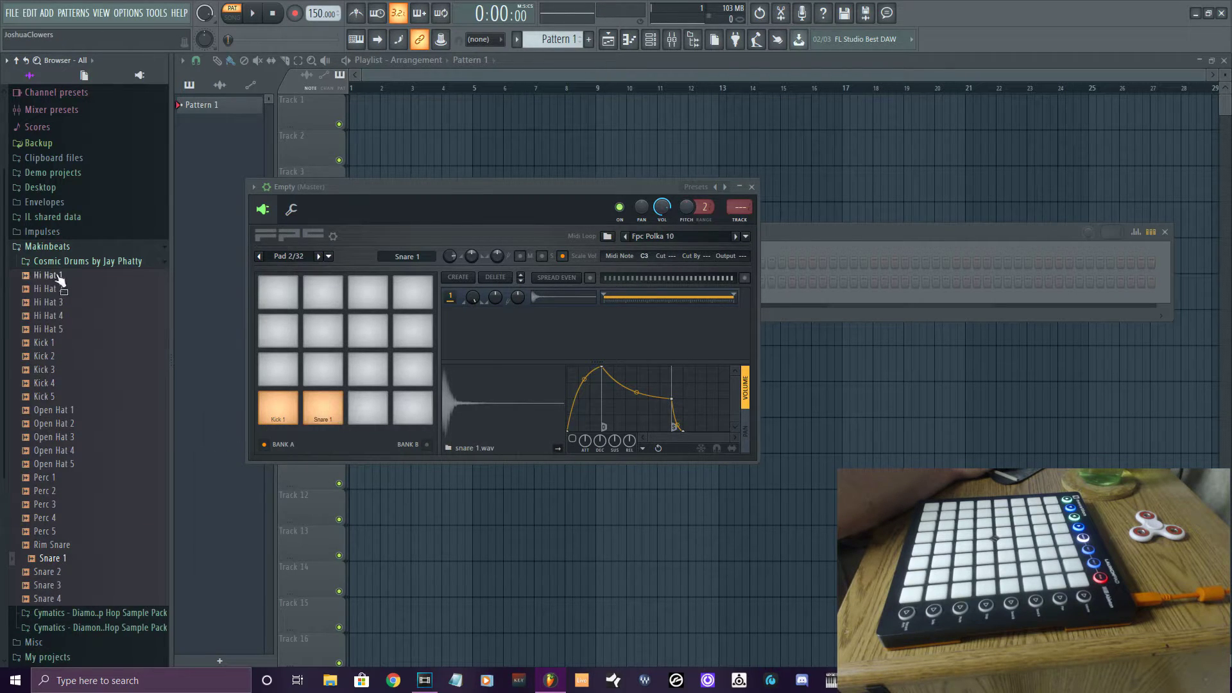
drag(56, 275, 375, 367)
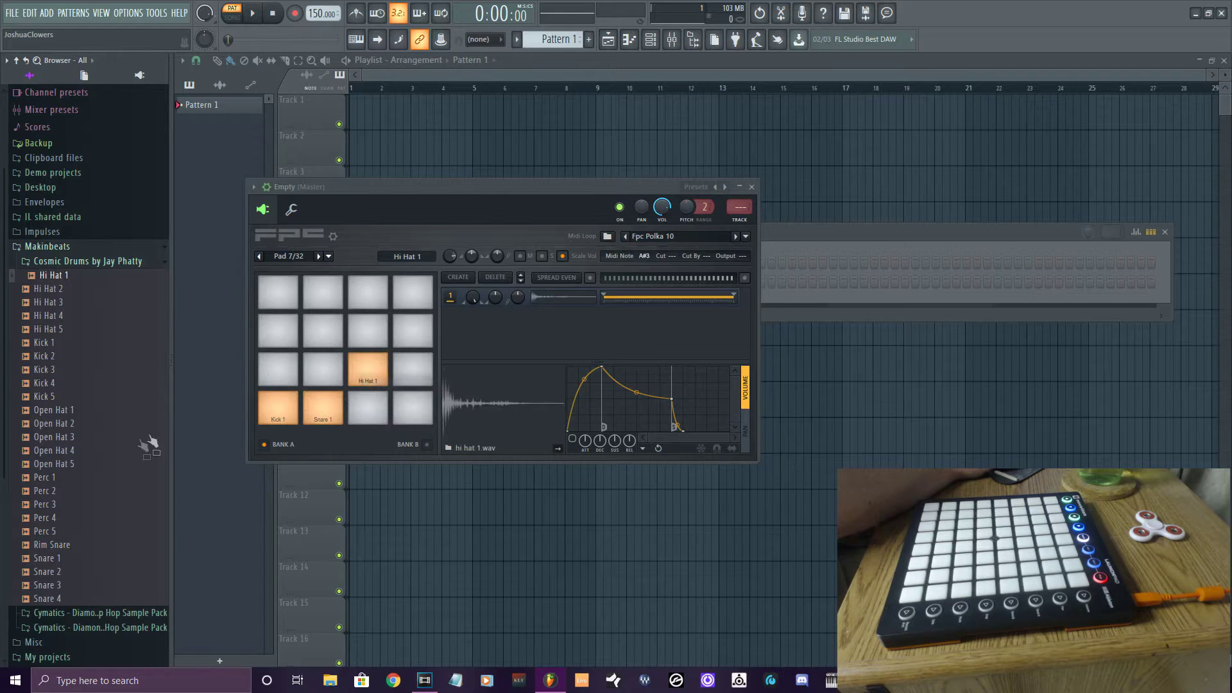
click(47, 518)
click(50, 532)
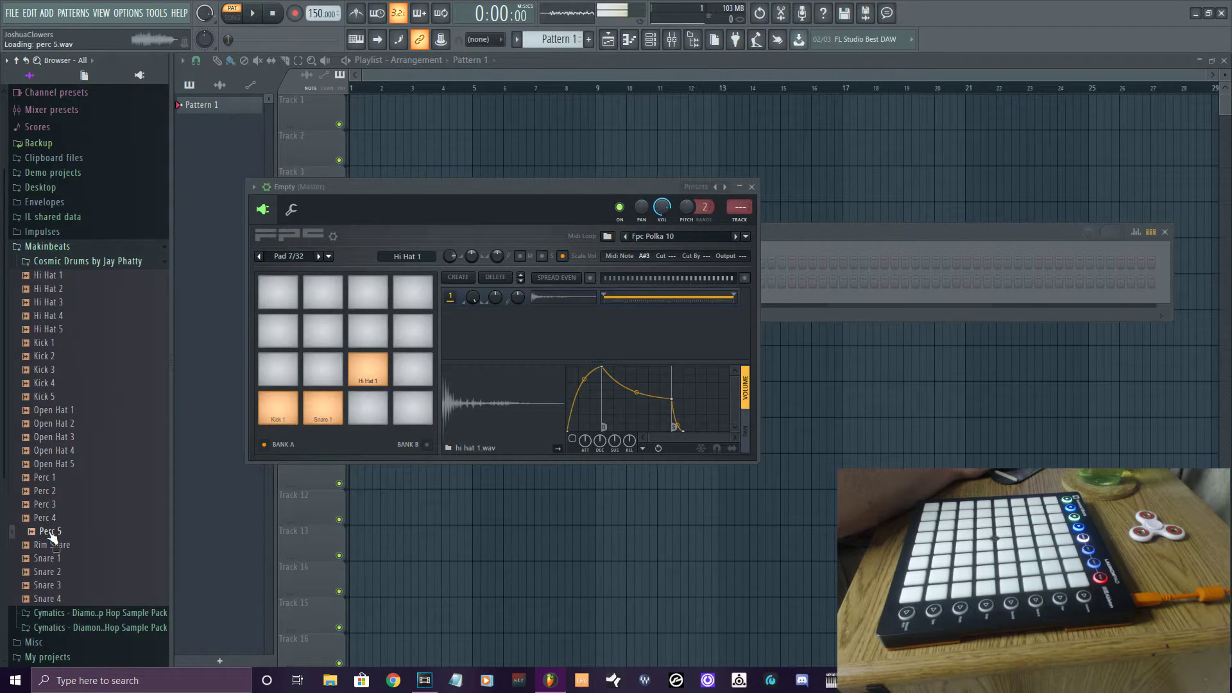
drag(51, 534, 317, 322)
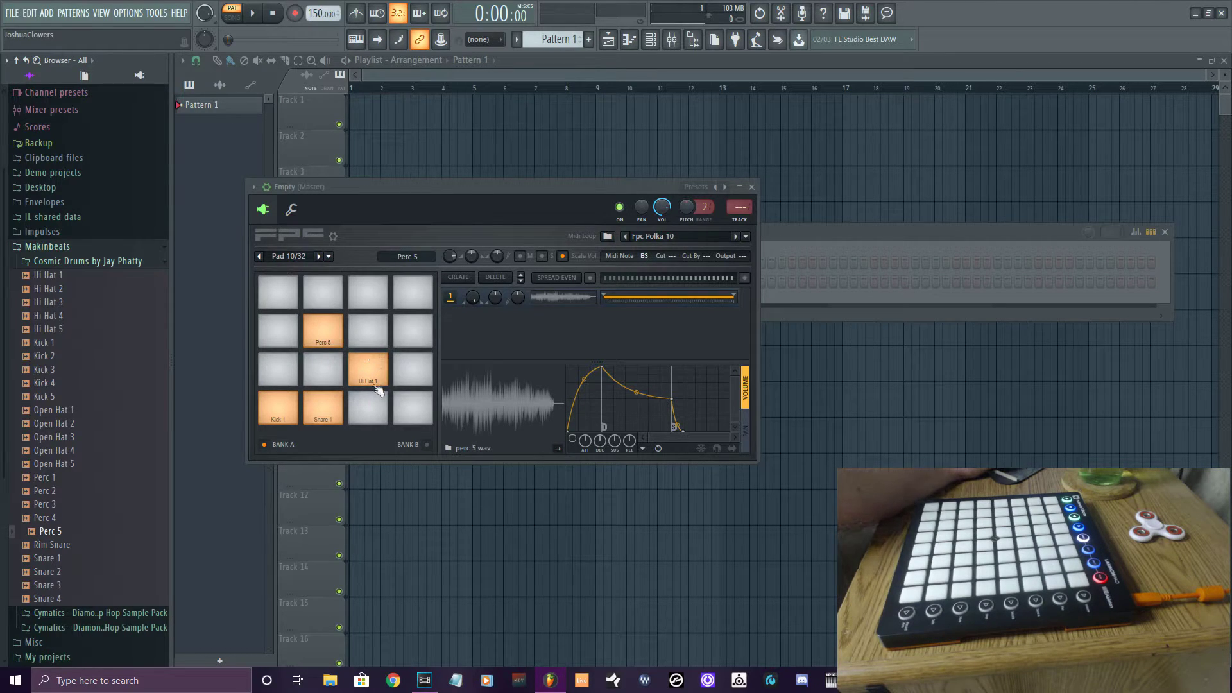
click(283, 411)
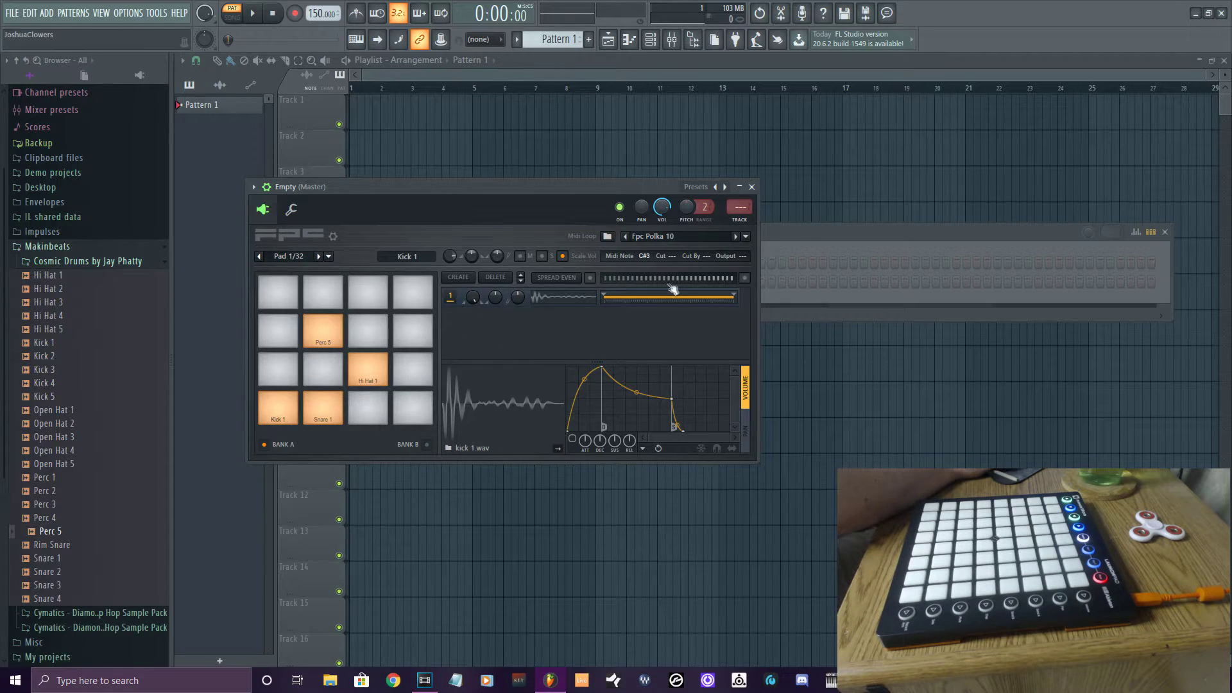
click(752, 187)
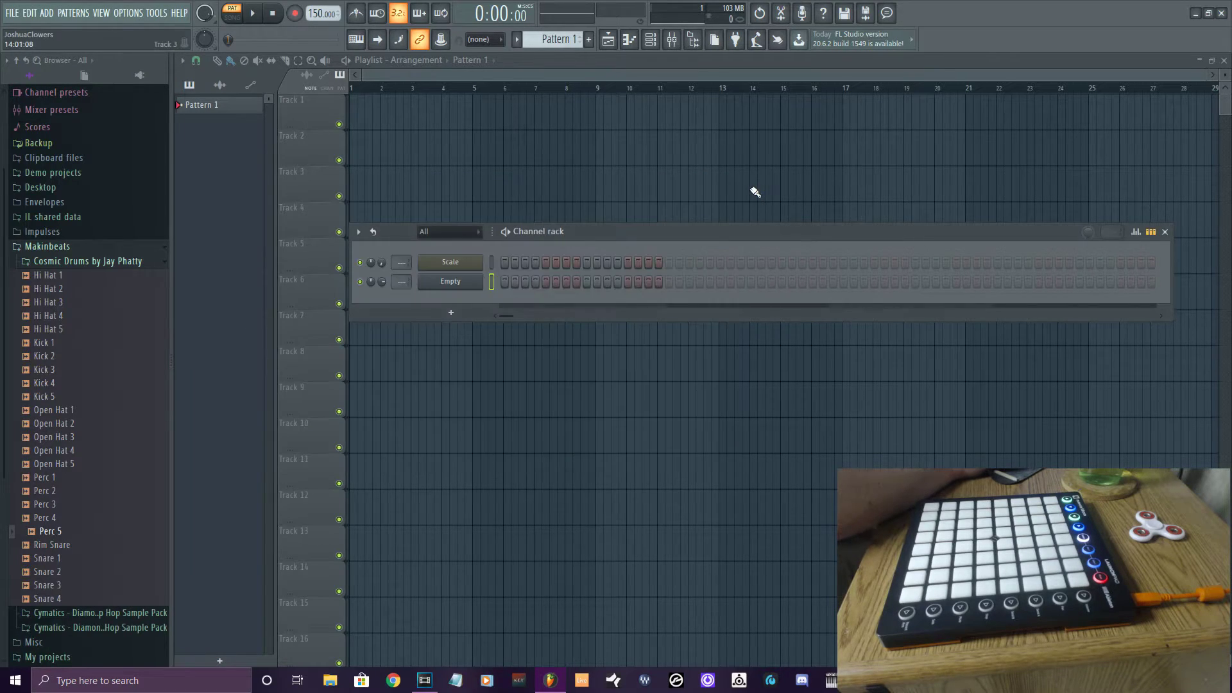